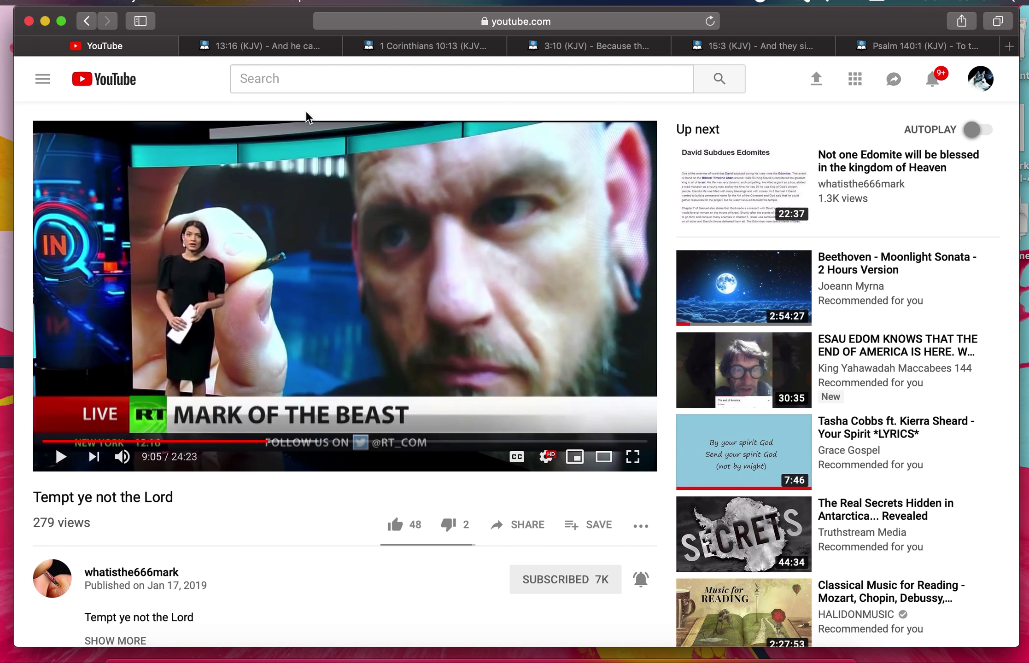
Step: Switch to the Revelation 13 KJV tab, showing verses 5–12 on the Lamb's book of life
click(274, 46)
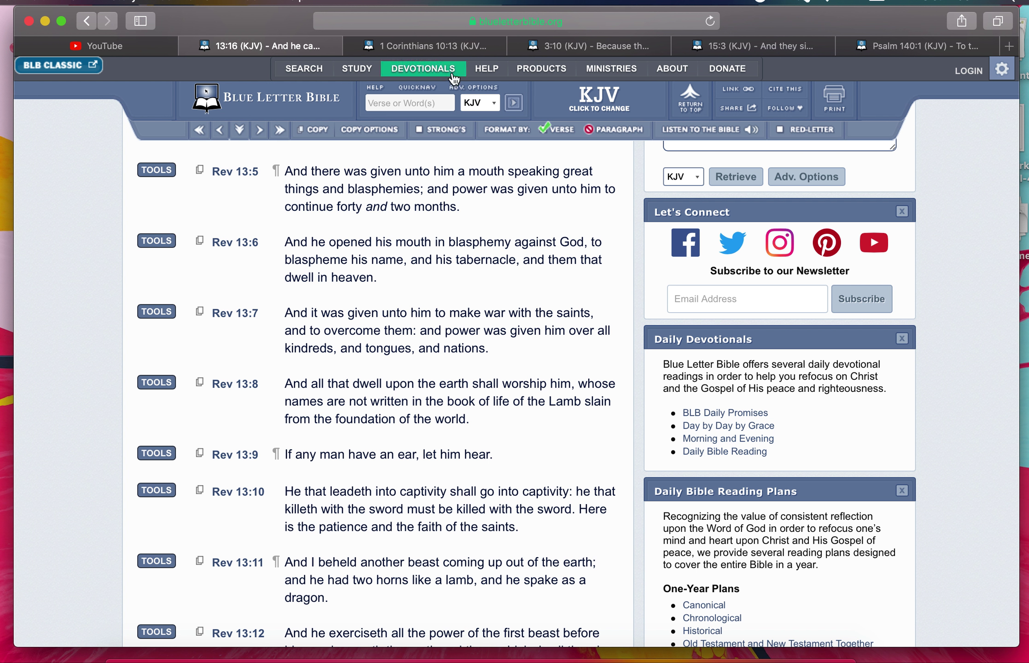
Step: Switch to the 1 Corinthians 10:13 (KJV) tab on temptation and the way to escape
click(434, 46)
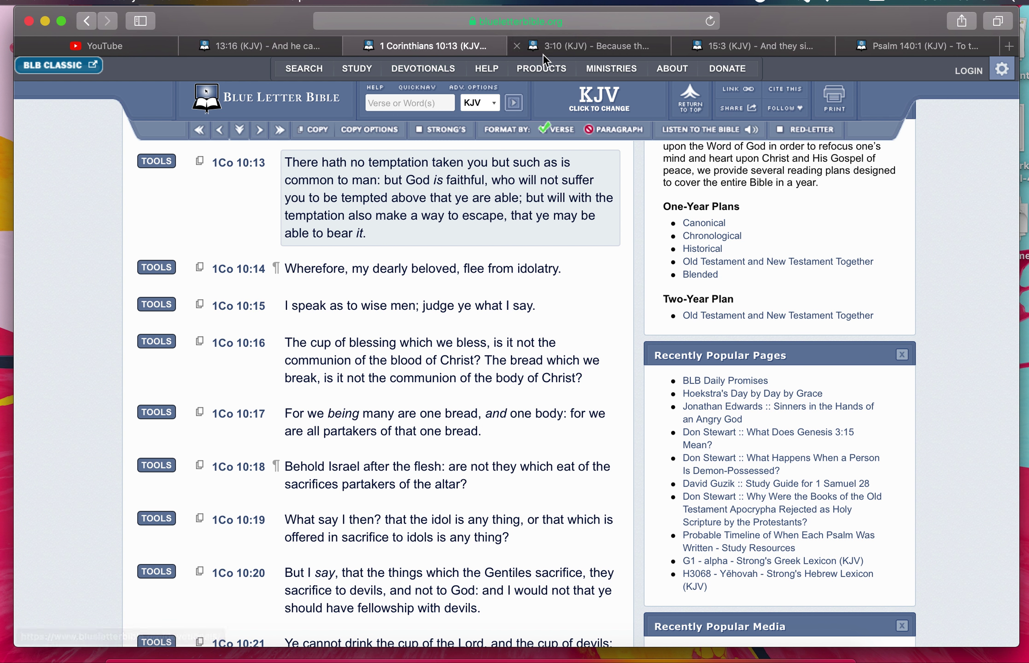
Step: Switch to the Revelation 3:10 (KJV) tab on being kept from the hour of temptation
click(553, 46)
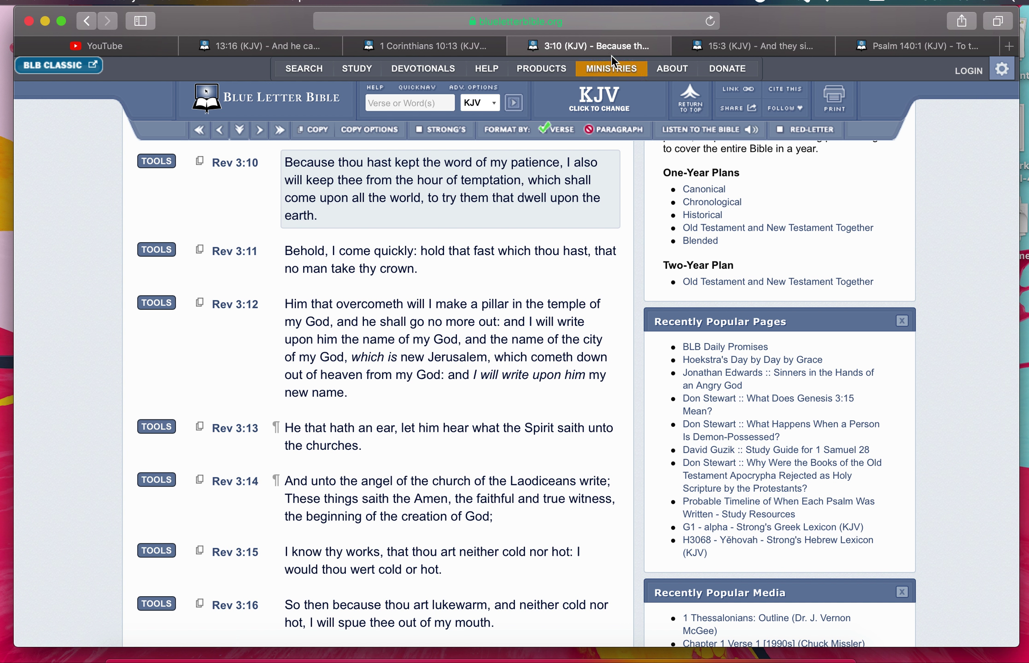
click(715, 45)
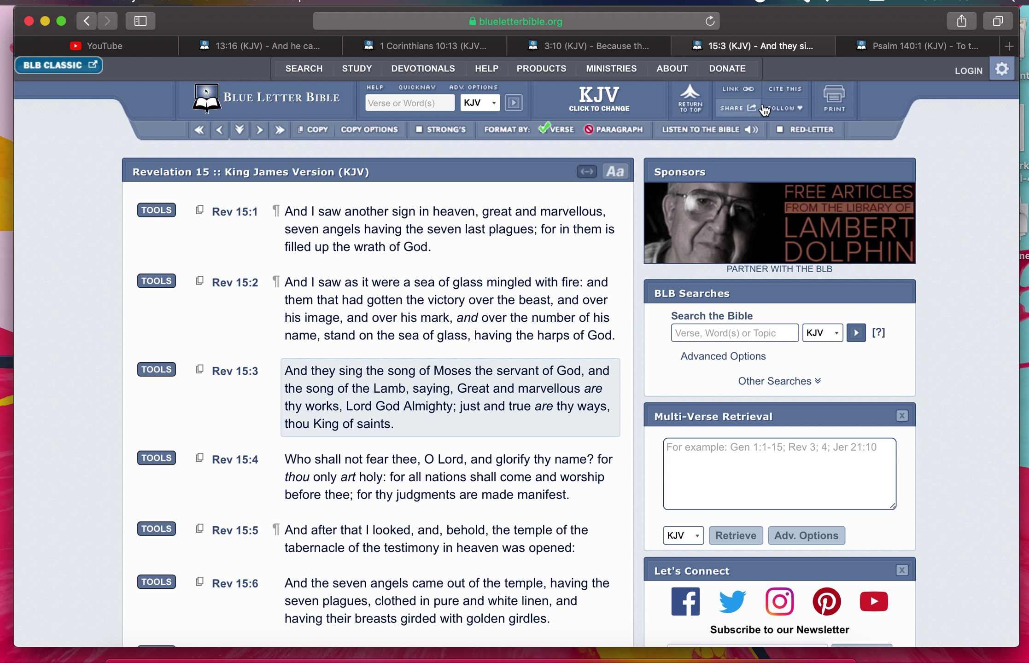
click(1011, 47)
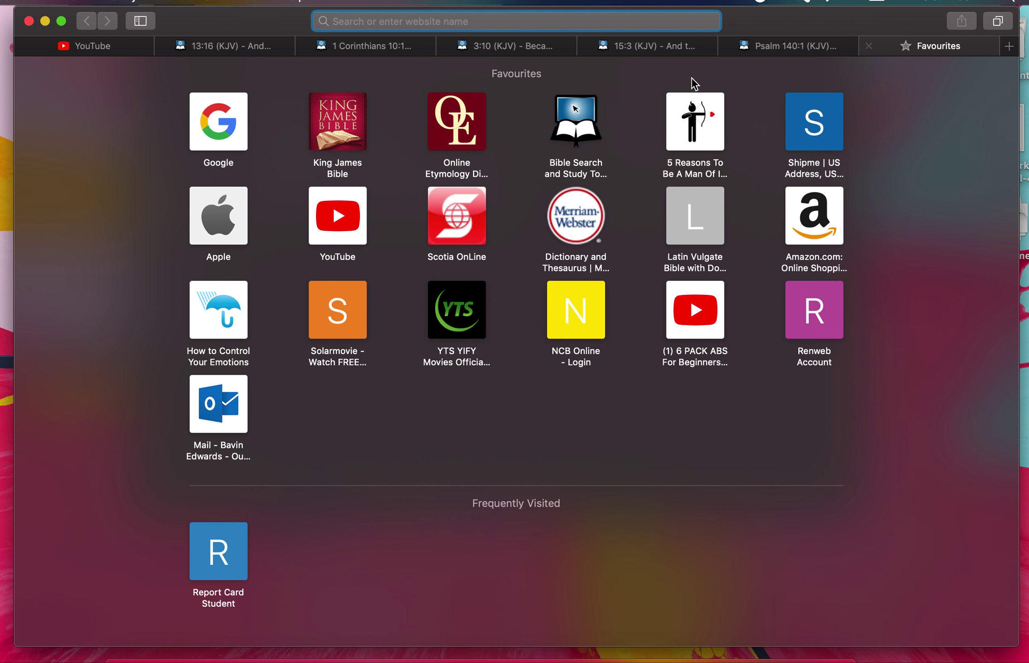
Step: Load blueletterbible.org from the 'Bible Search and Study' favourite
click(588, 119)
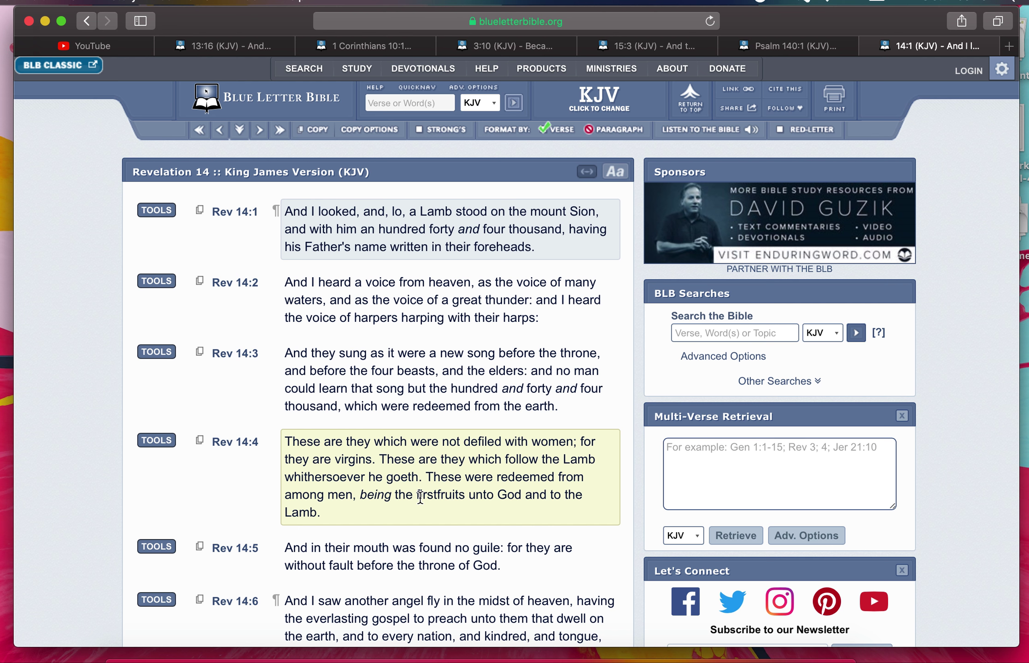
Step: Switch to the Psalm 140:1 (KJV) tab, with verse 8 on the desires of the wicked
click(771, 46)
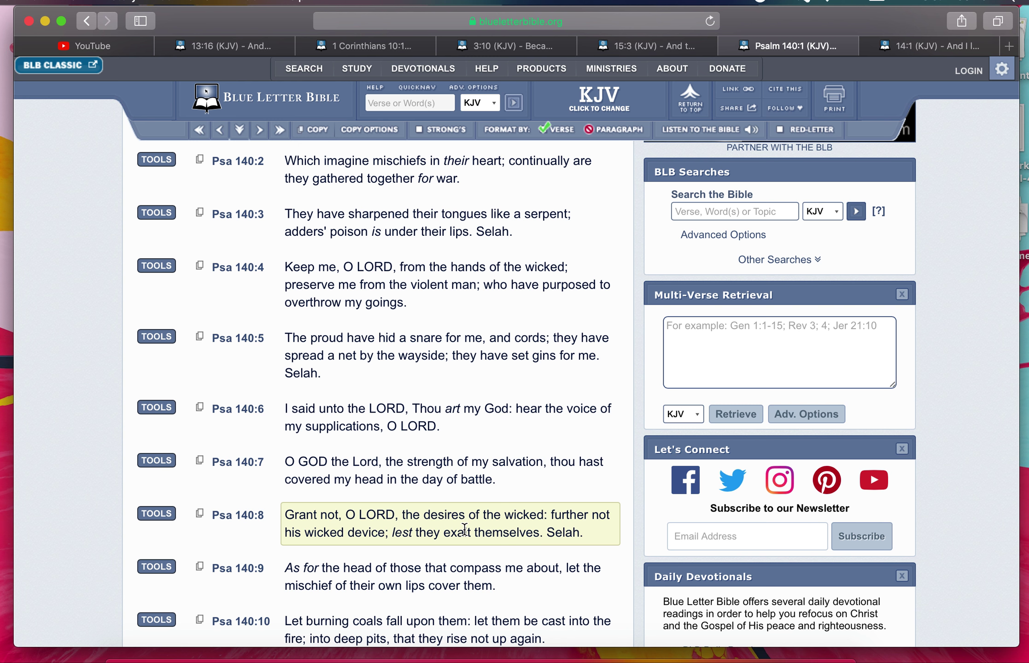
click(228, 46)
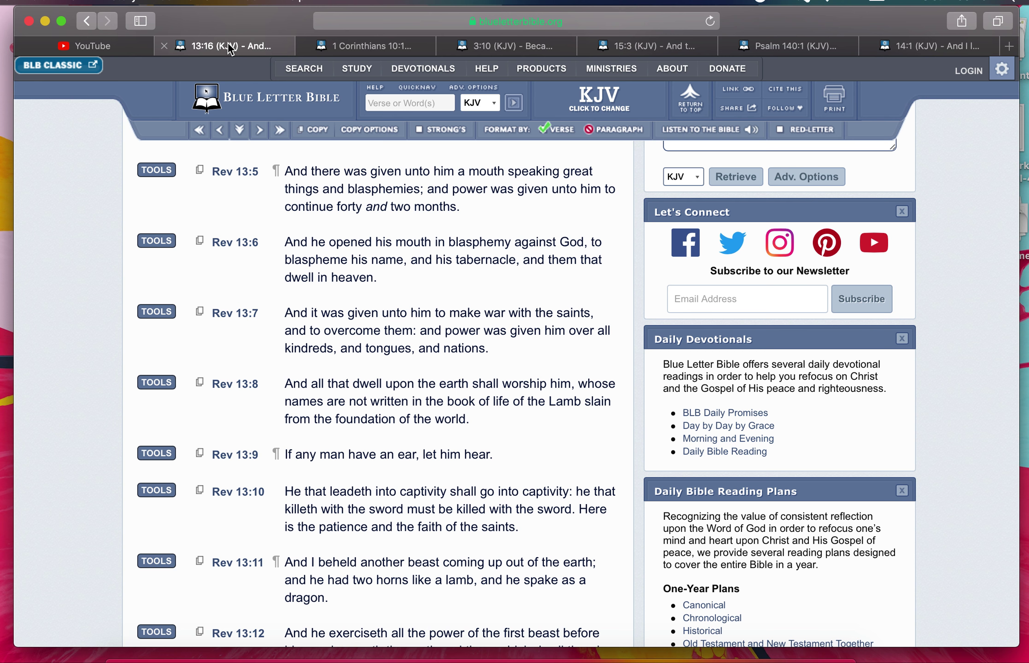